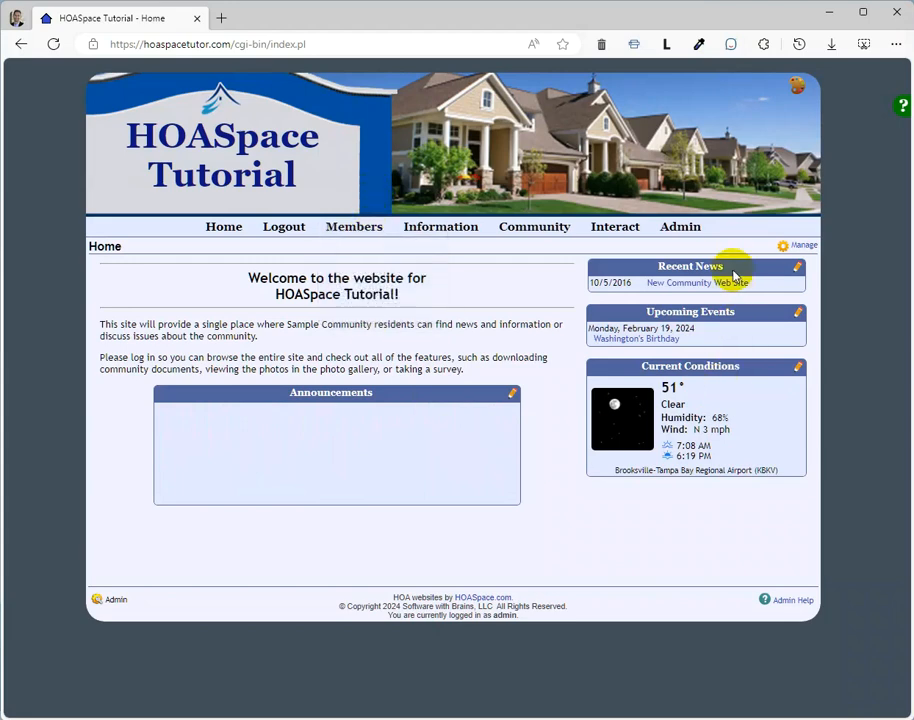
Step: Open the Responsive Website Conversion page through the legacy theme notice in Community Setup
{"action": "left_click", "coordinate": [691, 233]}
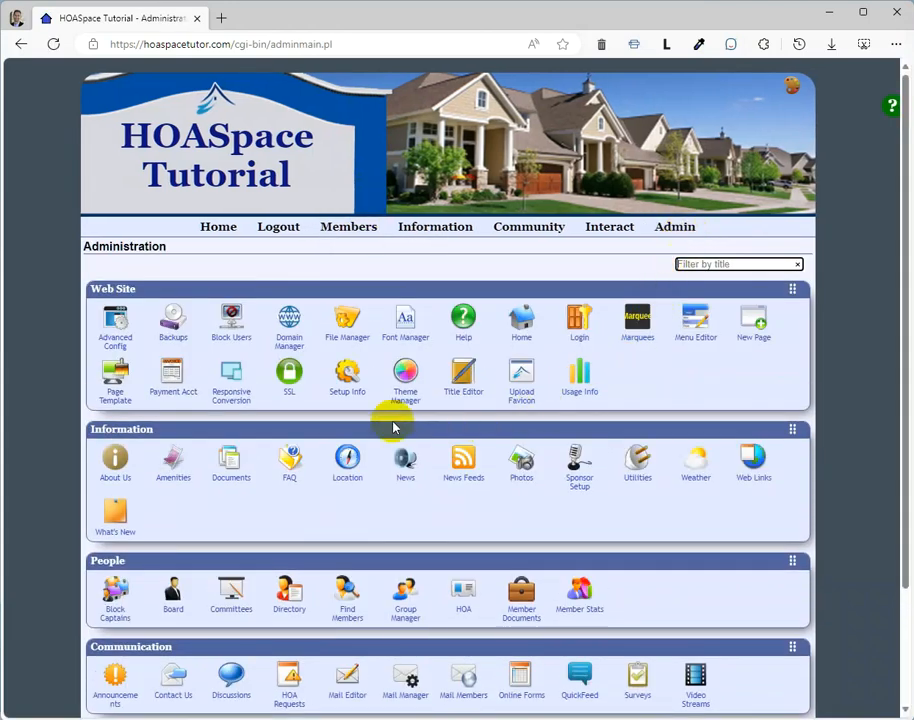
{"action": "left_click", "coordinate": [337, 380]}
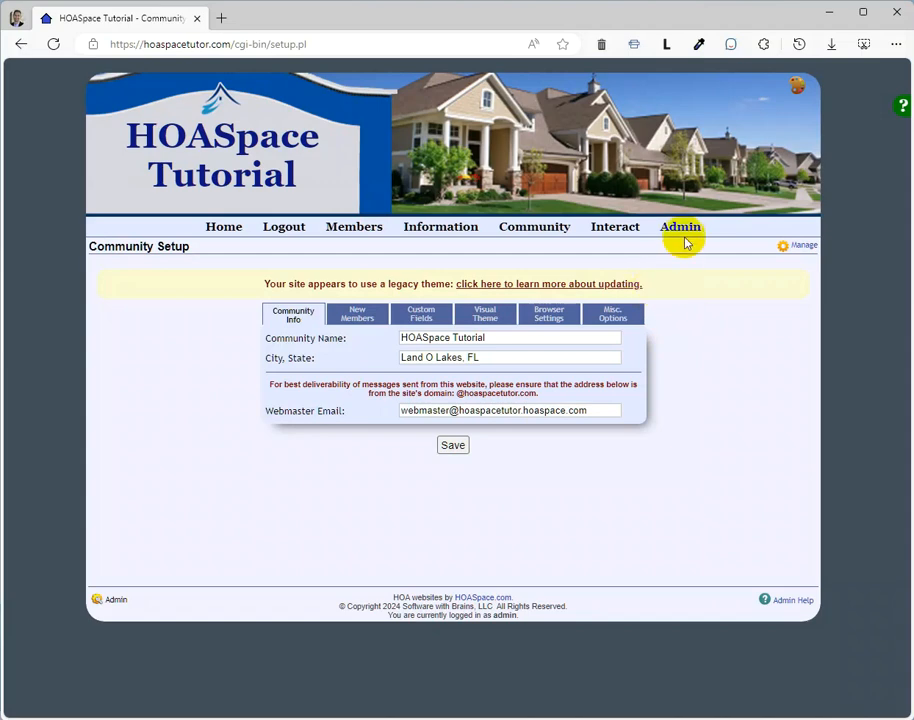
{"action": "left_click", "coordinate": [566, 283]}
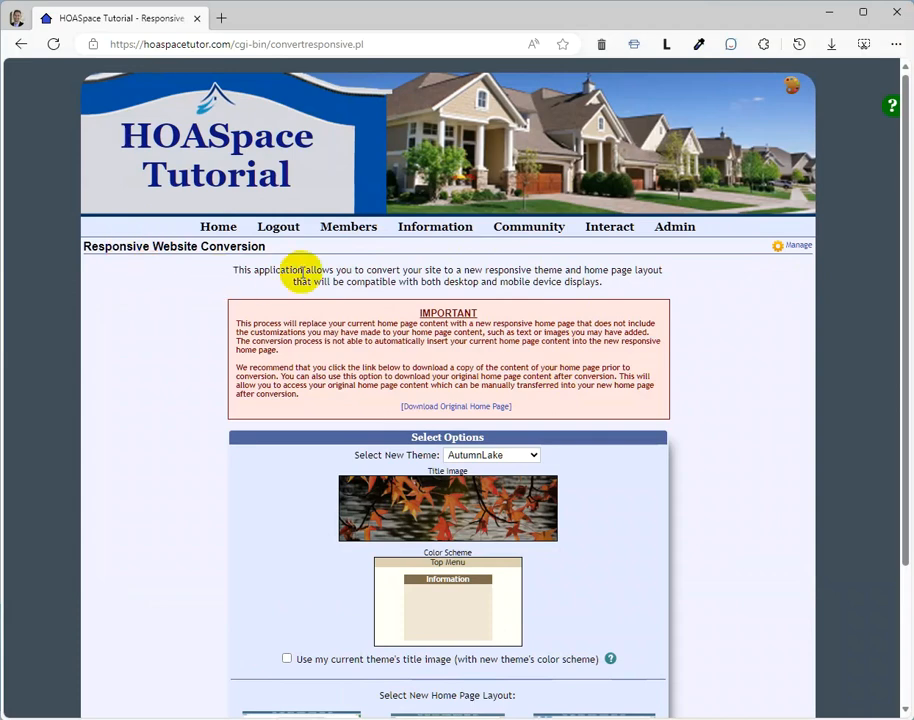
Step: Open the Responsive Conversion tool from the site's Administration page and review its warning and conversion options
{"action": "left_click", "coordinate": [671, 237]}
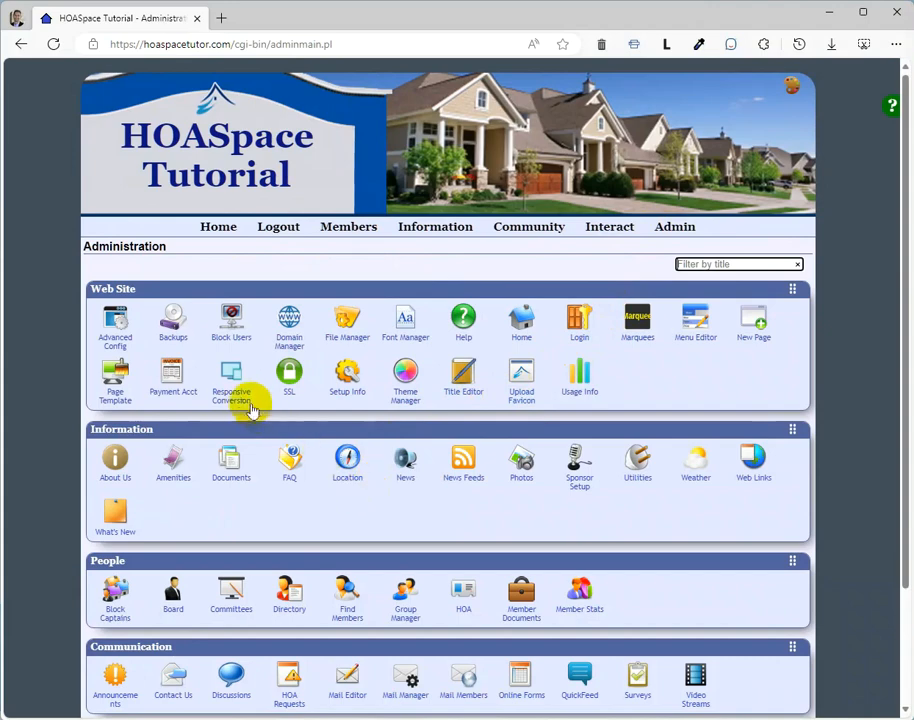
{"action": "left_click", "coordinate": [240, 403]}
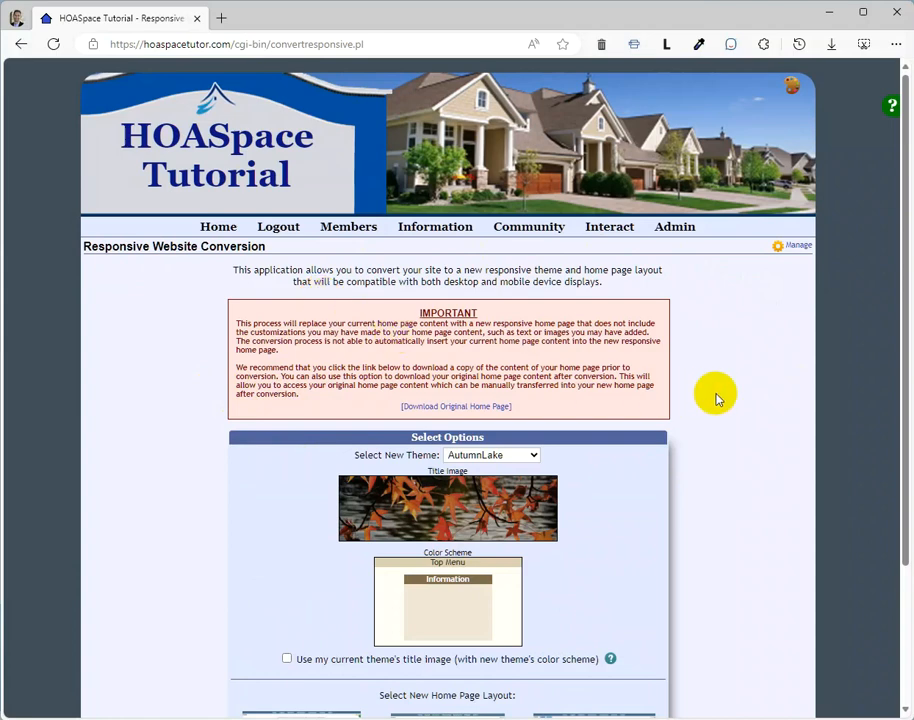
{"action": "scroll", "coordinate": [717, 398], "scroll_direction": "down", "scroll_amount": 2}
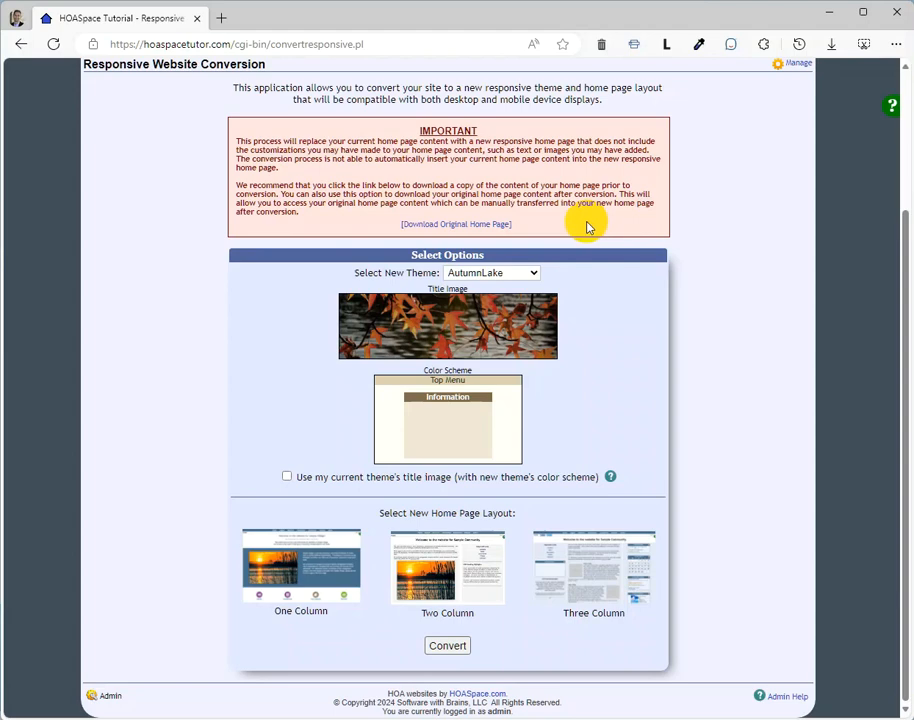
{"action": "scroll", "coordinate": [579, 240], "scroll_direction": "up", "scroll_amount": 3}
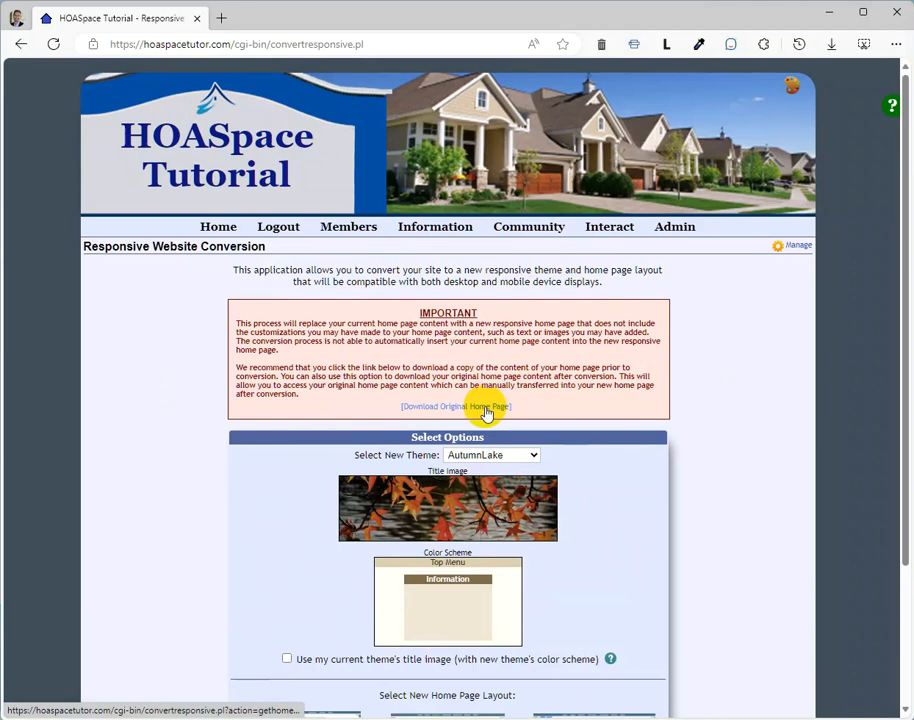
{"action": "scroll", "coordinate": [535, 388], "scroll_direction": "down", "scroll_amount": 2}
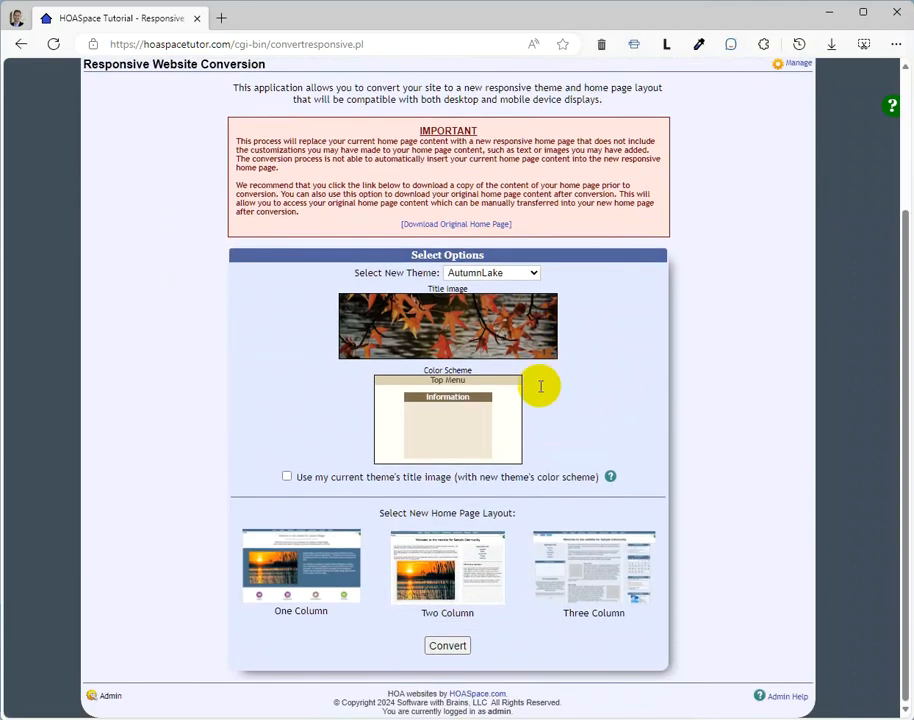
Step: Set the new theme for the site conversion to Responsive
{"action": "left_click", "coordinate": [512, 330]}
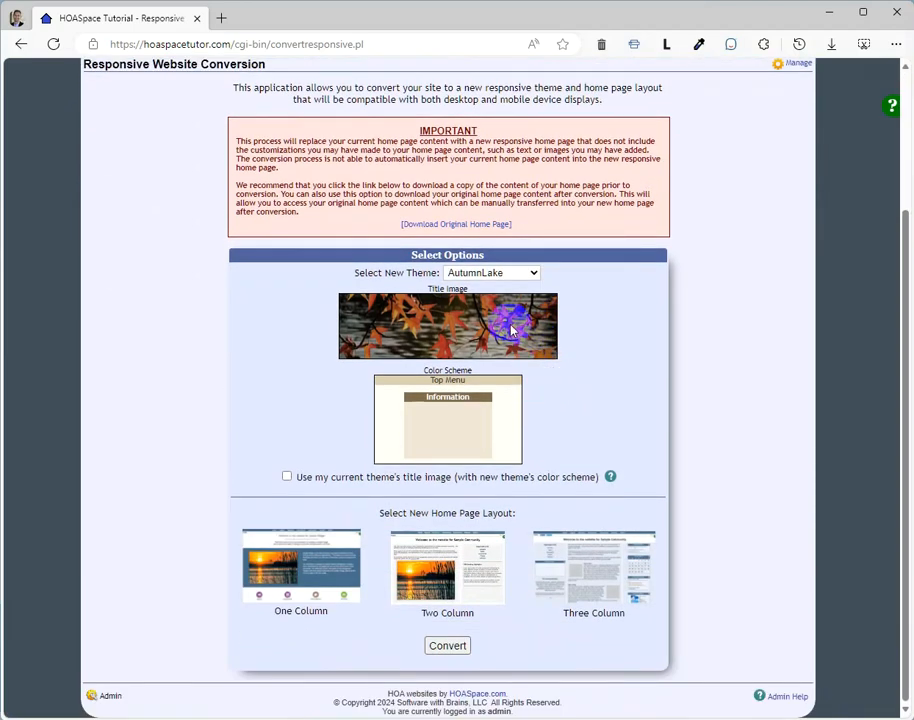
{"action": "left_click", "coordinate": [488, 273]}
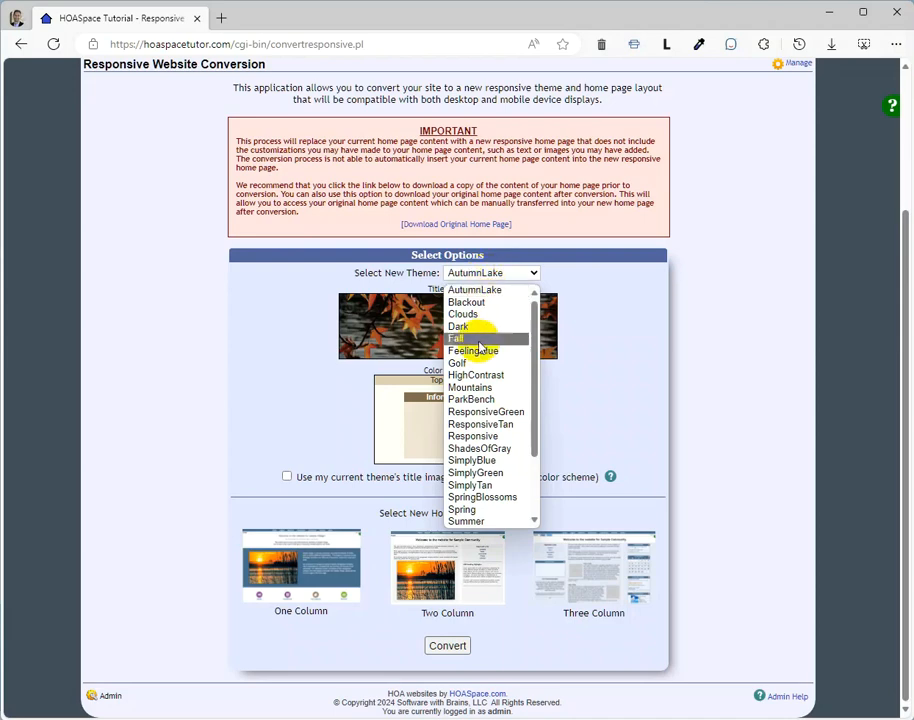
{"action": "left_click", "coordinate": [490, 437]}
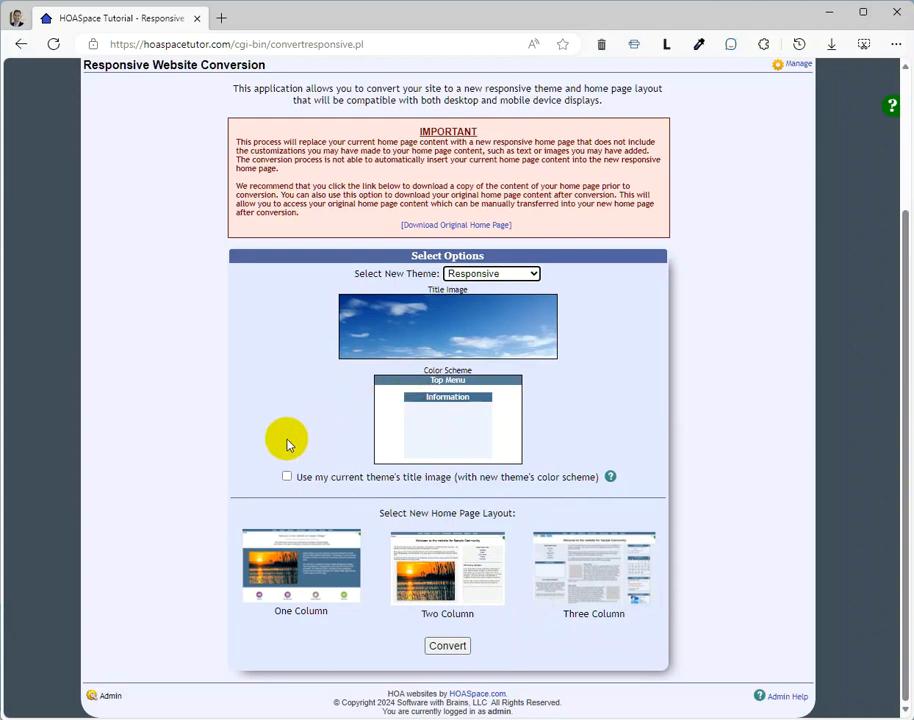
{"action": "scroll", "coordinate": [287, 443], "scroll_direction": "up", "scroll_amount": 4}
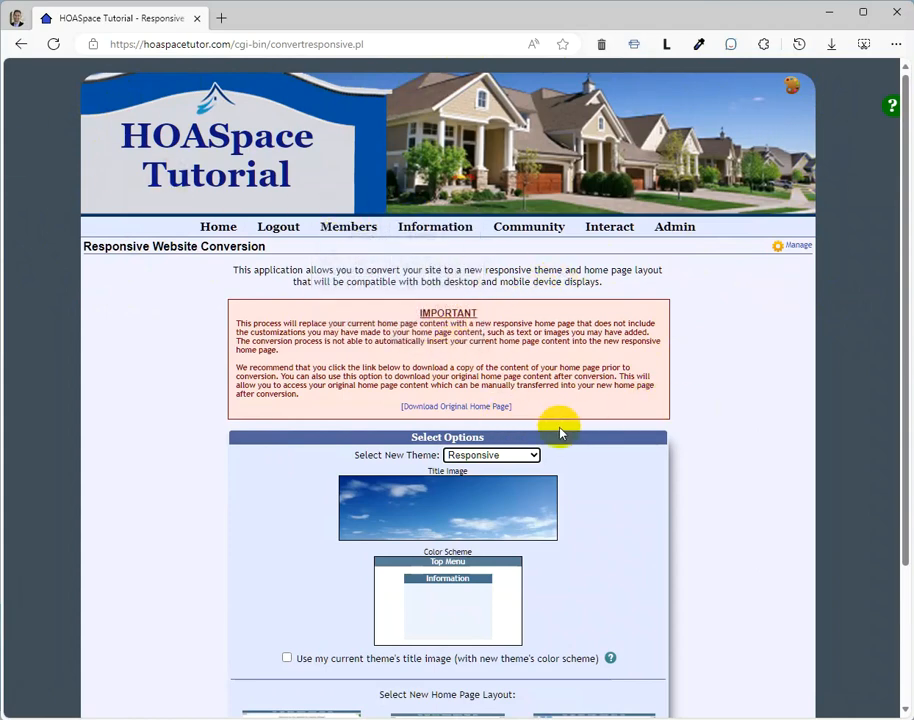
{"action": "scroll", "coordinate": [555, 424], "scroll_direction": "down", "scroll_amount": 3}
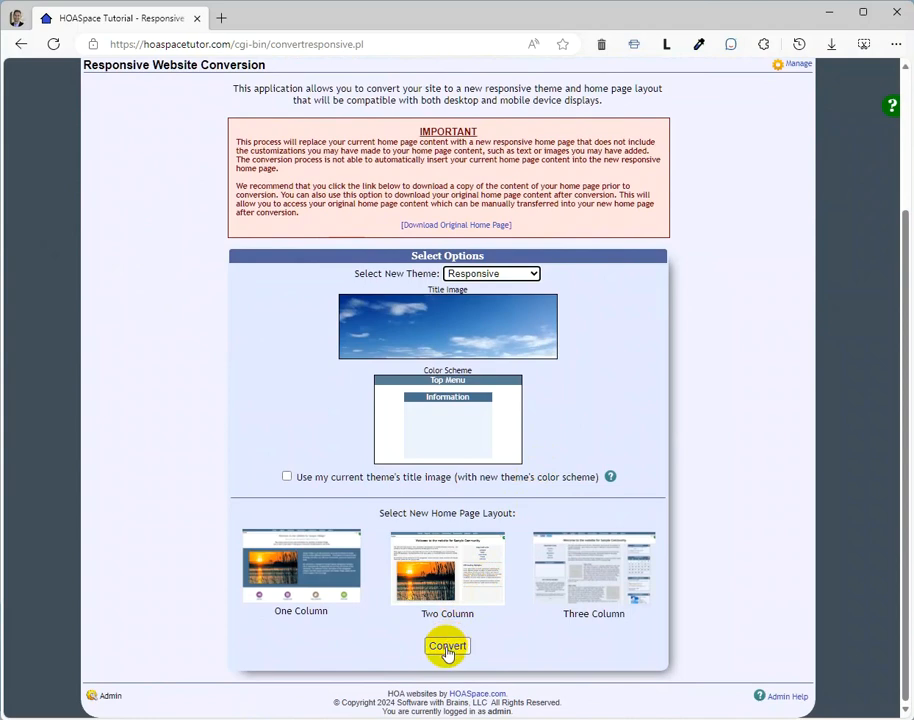
Step: Choose the One Column home page layout and run the website conversion, confirming that it should begin
{"action": "left_click", "coordinate": [447, 646]}
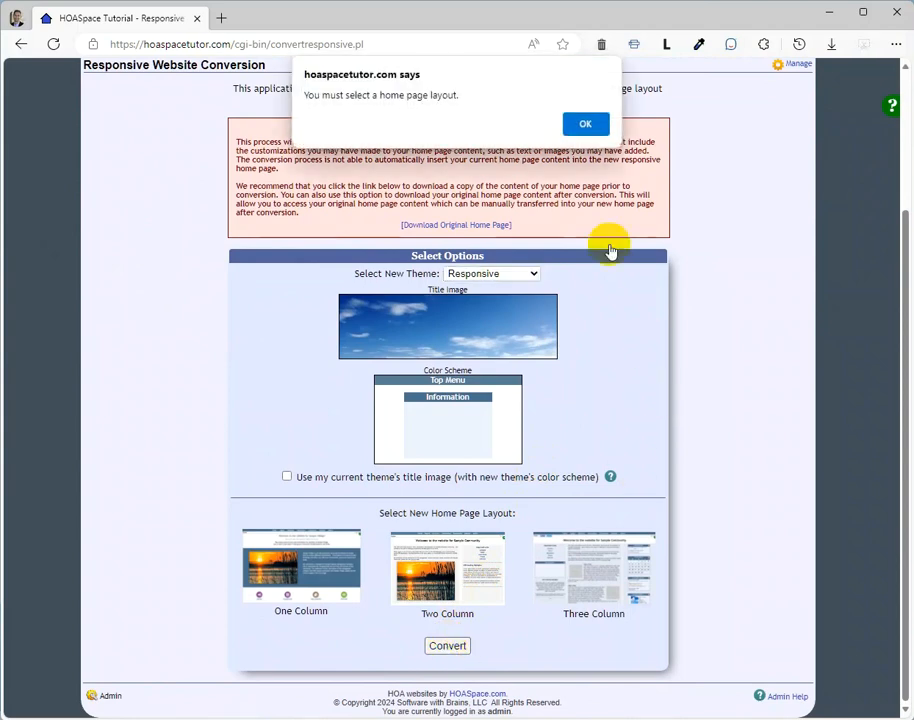
{"action": "left_click", "coordinate": [587, 124]}
{"action": "left_click", "coordinate": [310, 583]}
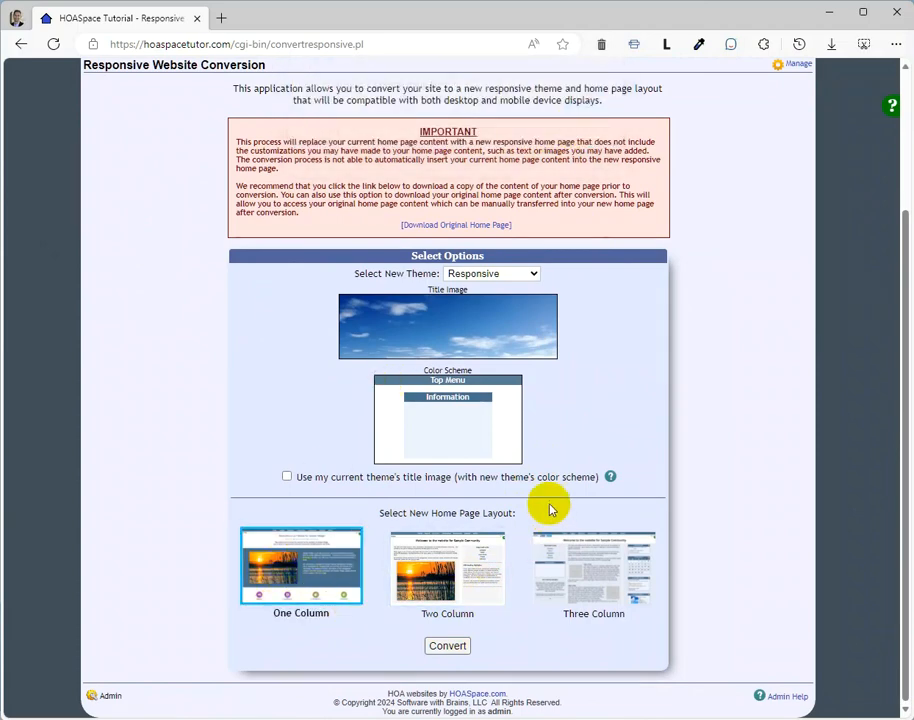
{"action": "left_click", "coordinate": [447, 646]}
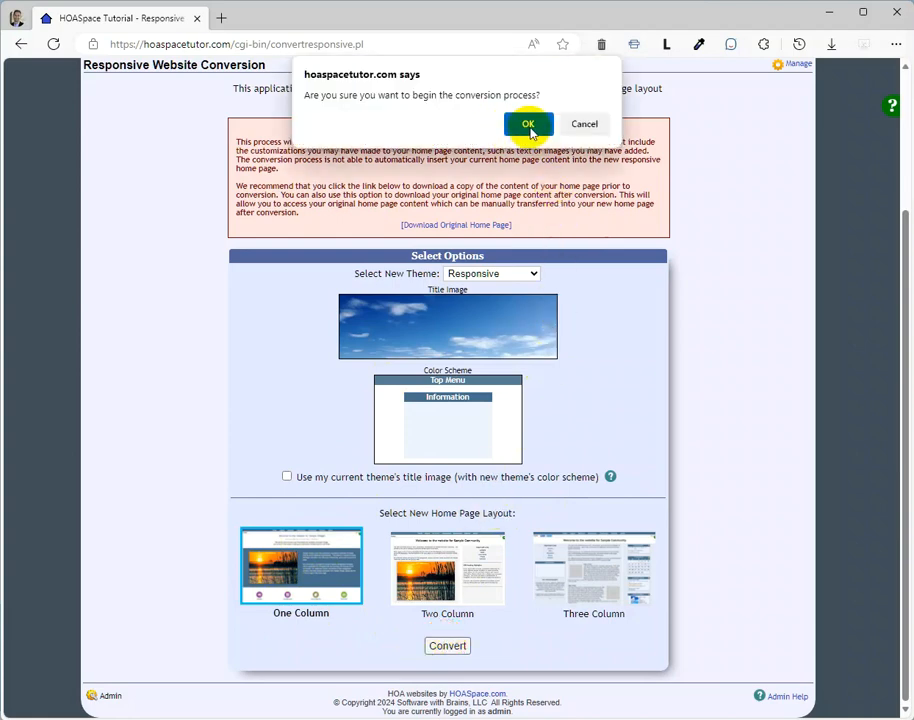
{"action": "left_click", "coordinate": [528, 127]}
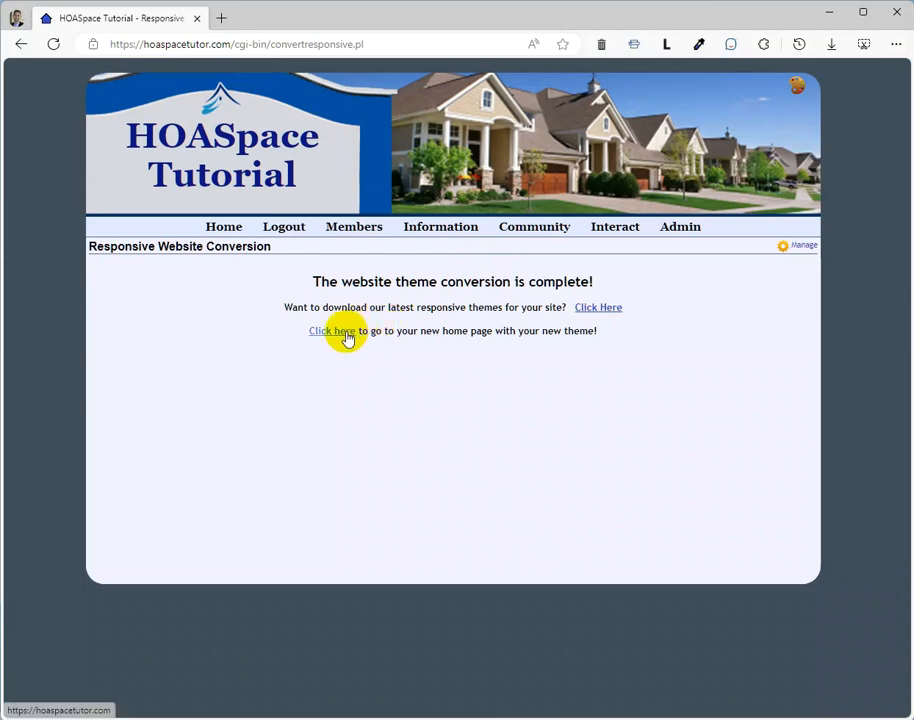
Step: Go to the new home page and open it for editing
{"action": "left_click", "coordinate": [347, 336]}
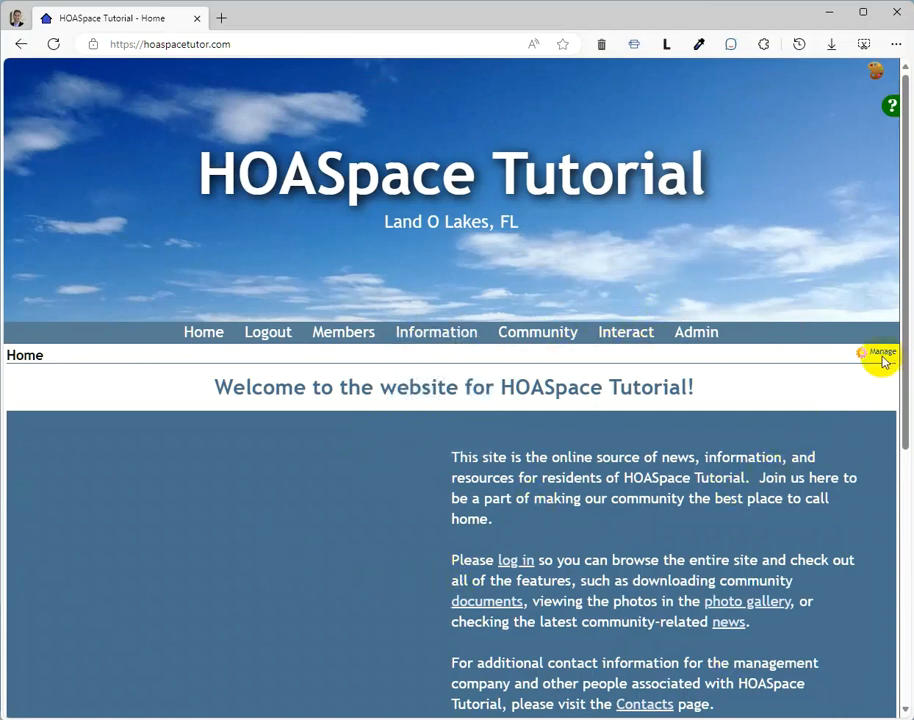
{"action": "scroll", "coordinate": [475, 485], "scroll_direction": "down", "scroll_amount": 1}
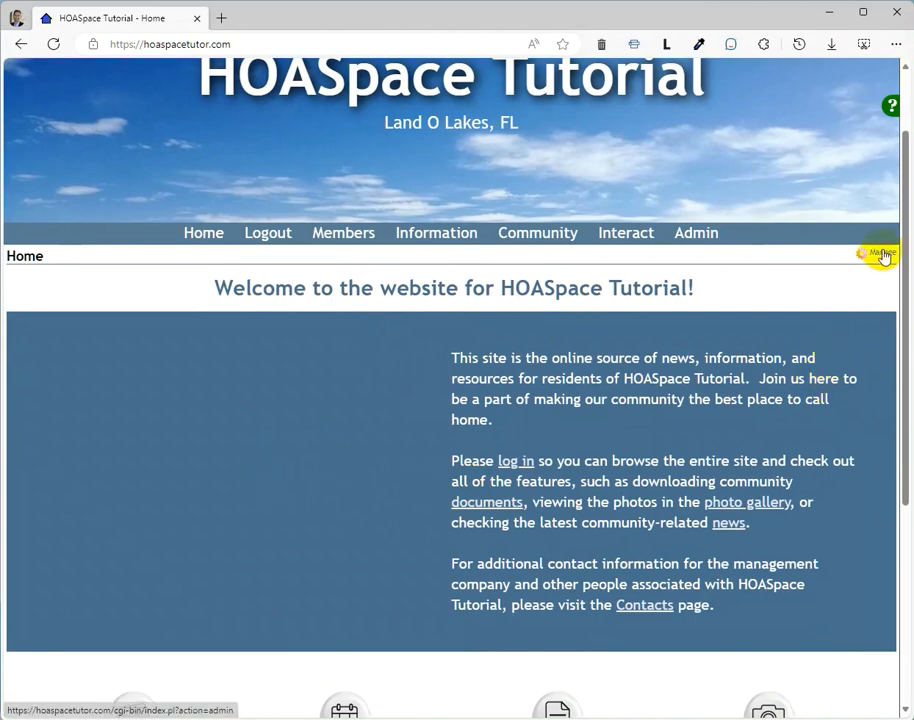
{"action": "left_click", "coordinate": [881, 255]}
{"action": "scroll", "coordinate": [392, 445], "scroll_direction": "down", "scroll_amount": 5}
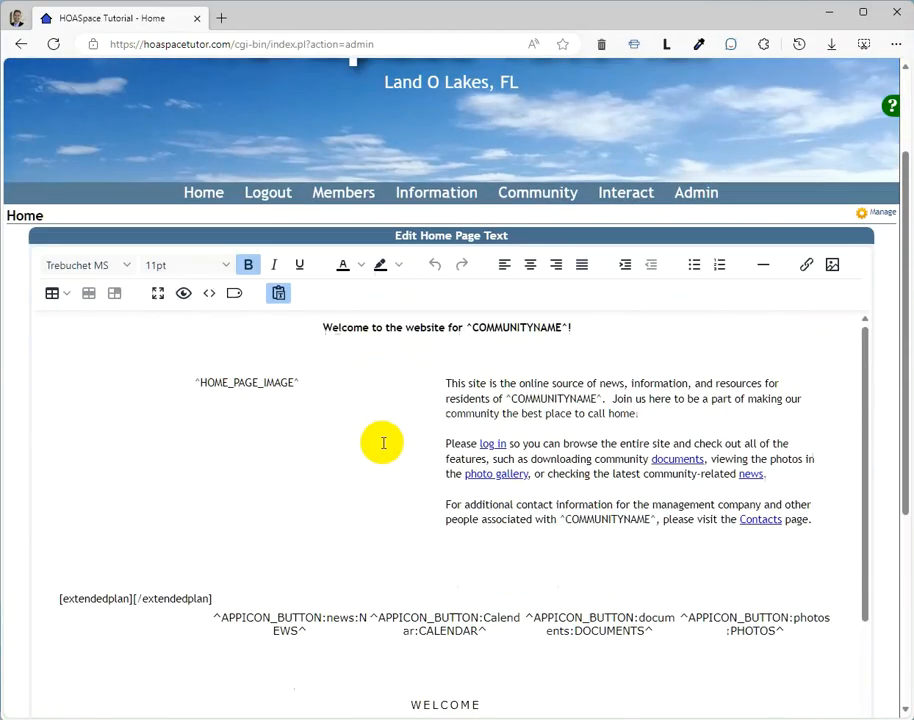
Step: Set the Home Page Image to samplelake.jpg, accept the public visibility notice and save the home page
{"action": "left_click", "coordinate": [193, 440]}
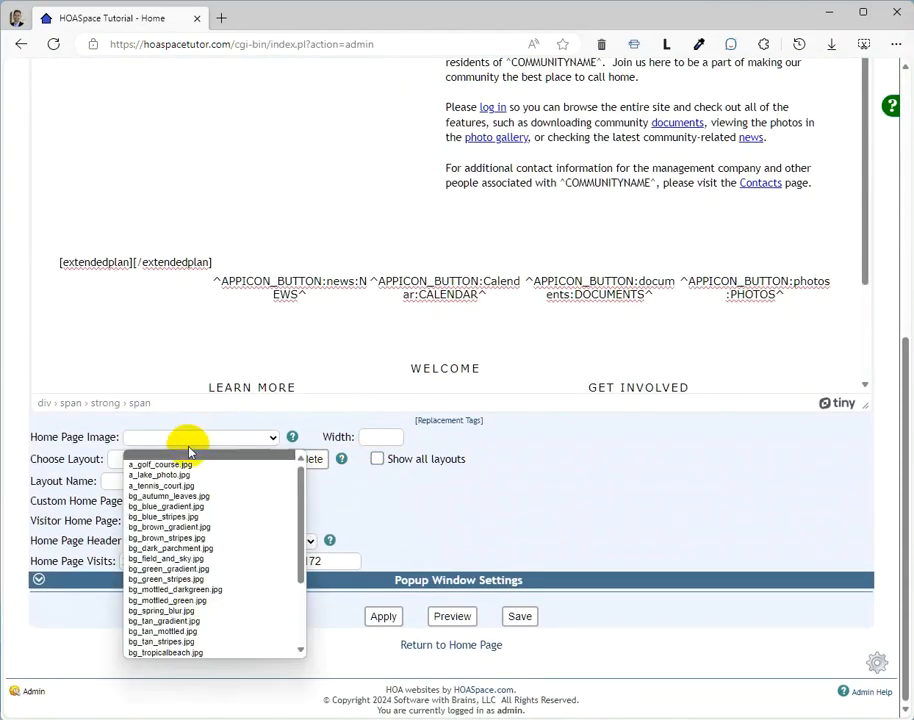
{"action": "scroll", "coordinate": [145, 580], "scroll_direction": "down", "scroll_amount": 3}
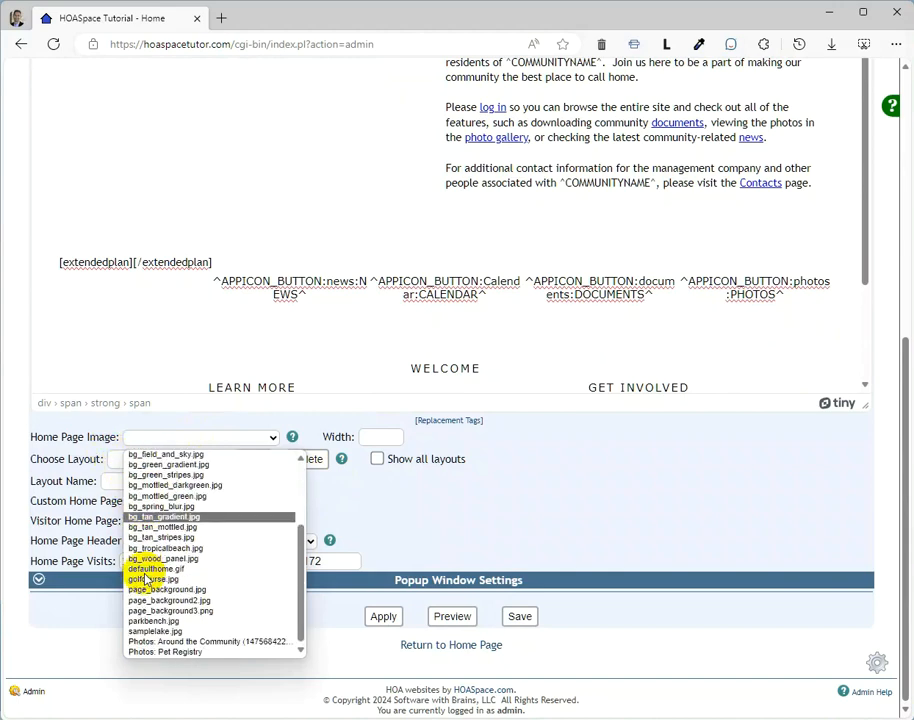
{"action": "left_click", "coordinate": [157, 632]}
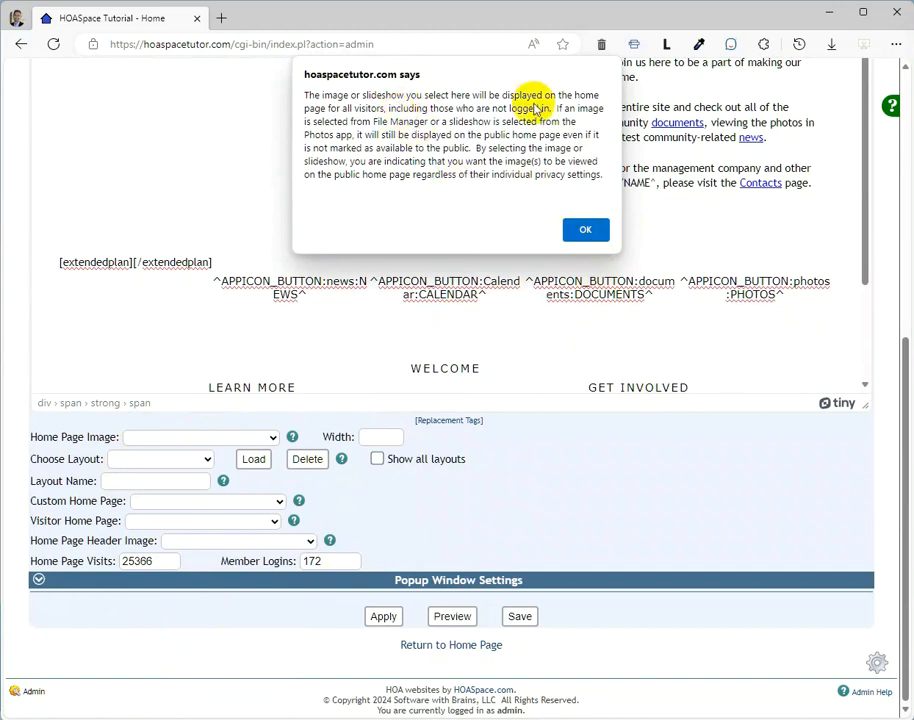
{"action": "left_click", "coordinate": [588, 230]}
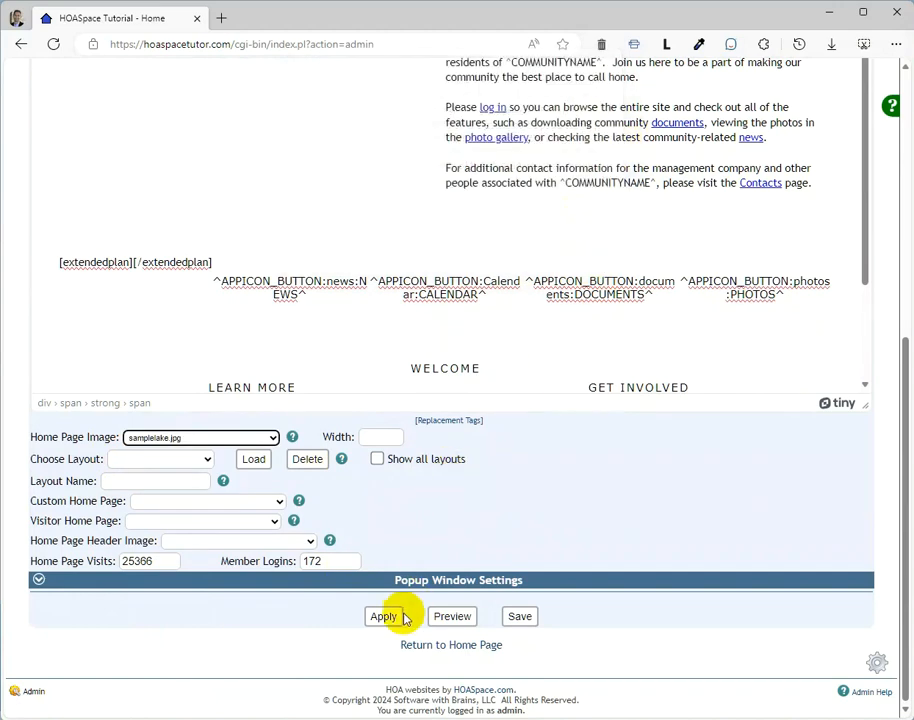
{"action": "left_click", "coordinate": [518, 619]}
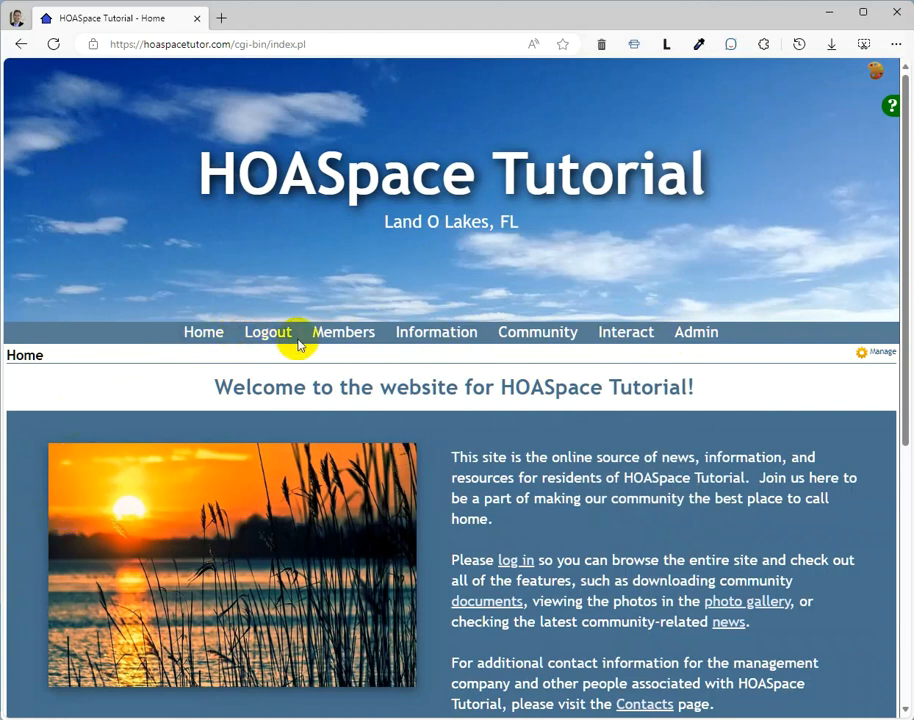
Step: Examine the converted home page's menu, welcome section, icon links and lower link columns
{"action": "mouse_move", "coordinate": [428, 345]}
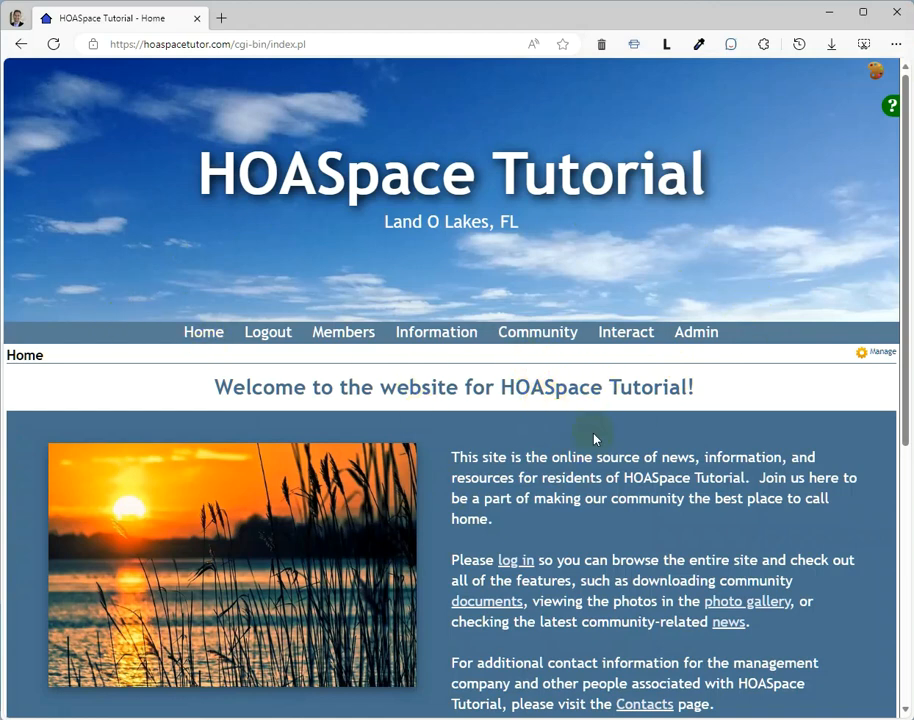
{"action": "scroll", "coordinate": [628, 467], "scroll_direction": "down", "scroll_amount": 3}
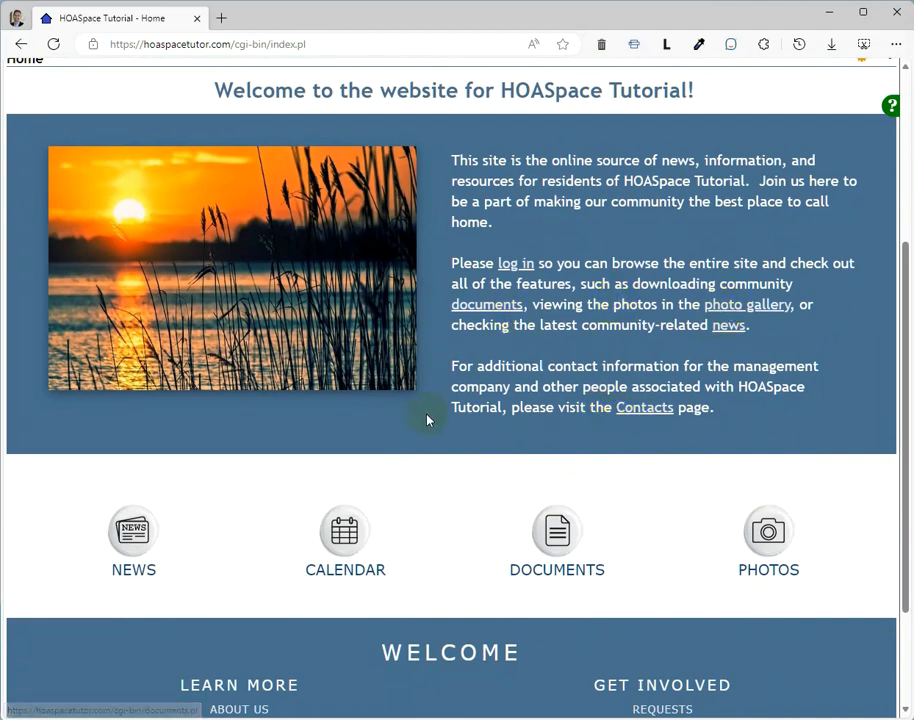
{"action": "scroll", "coordinate": [320, 430], "scroll_direction": "down", "scroll_amount": 1}
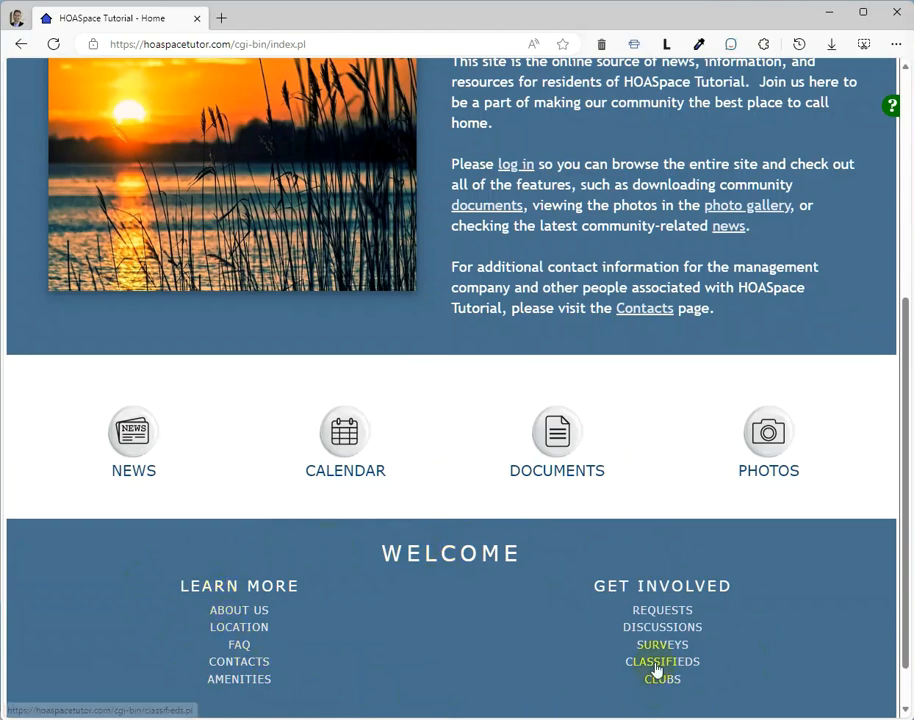
{"action": "scroll", "coordinate": [655, 666], "scroll_direction": "up", "scroll_amount": 4}
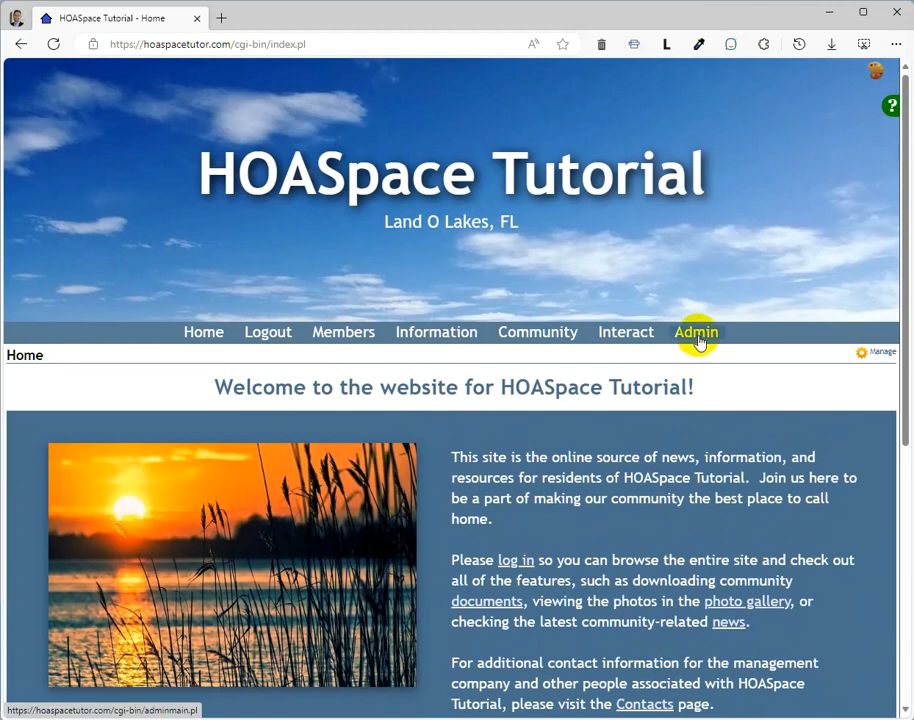
Step: Open the Theme Manager from the Administration page and go to its Restore Default Themes options
{"action": "left_click", "coordinate": [698, 341]}
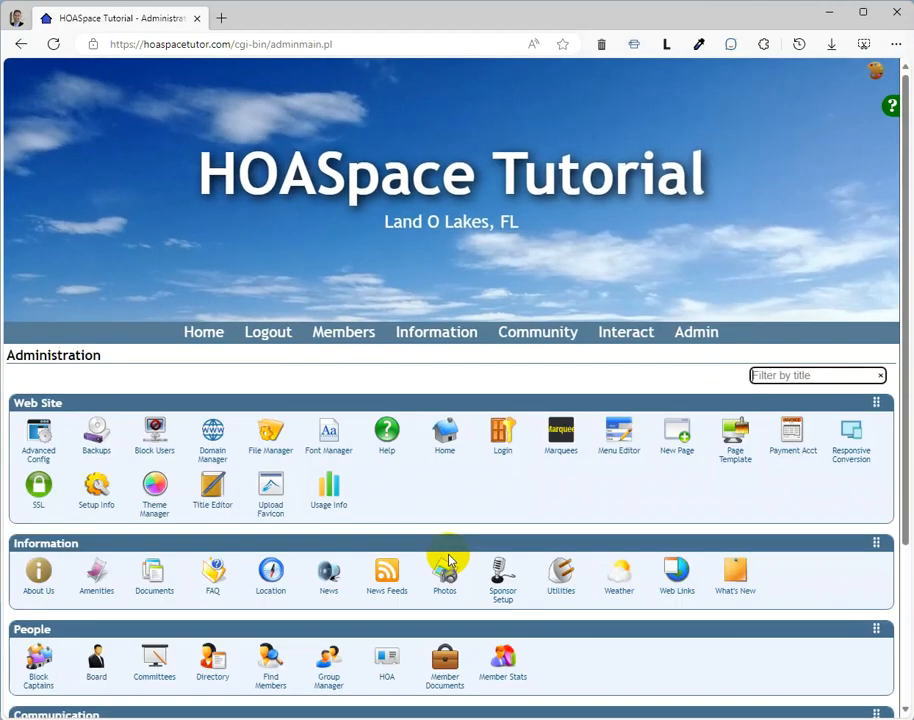
{"action": "left_click", "coordinate": [153, 490]}
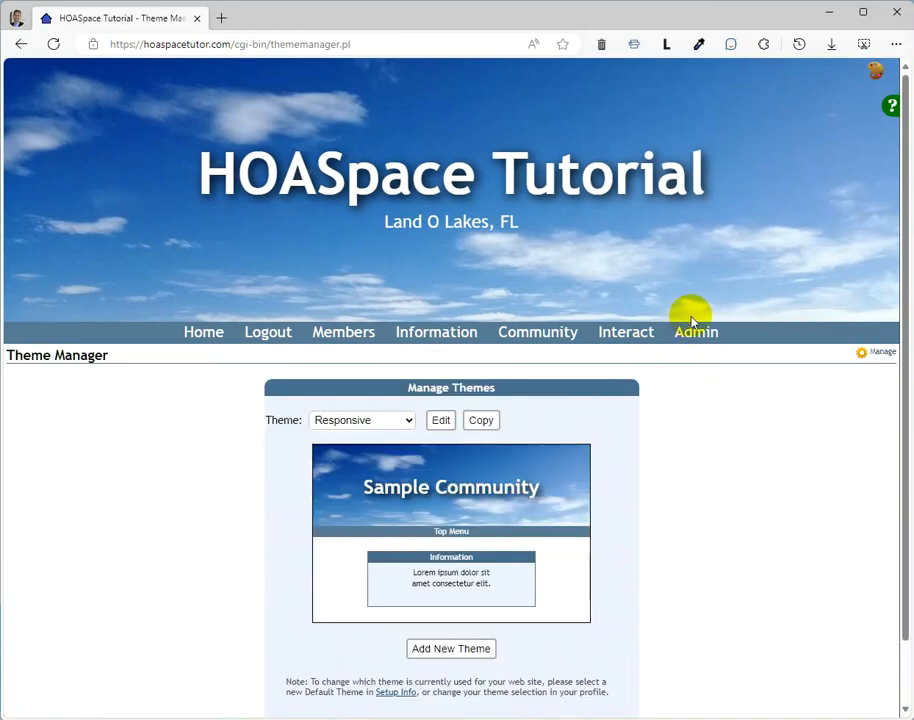
{"action": "scroll", "coordinate": [692, 320], "scroll_direction": "down", "scroll_amount": 1}
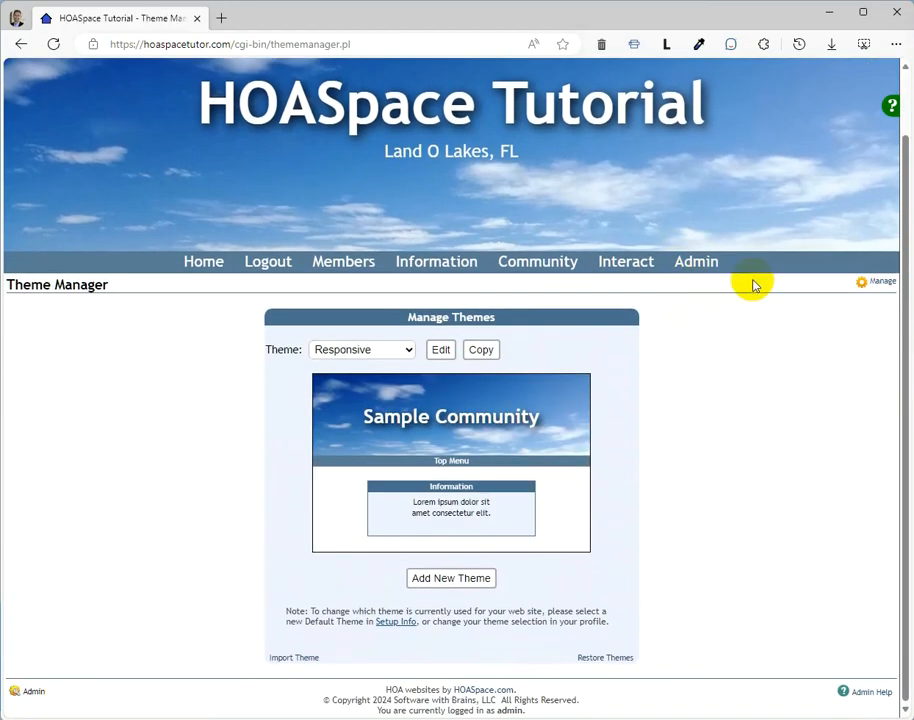
{"action": "scroll", "coordinate": [753, 285], "scroll_direction": "up", "scroll_amount": 1}
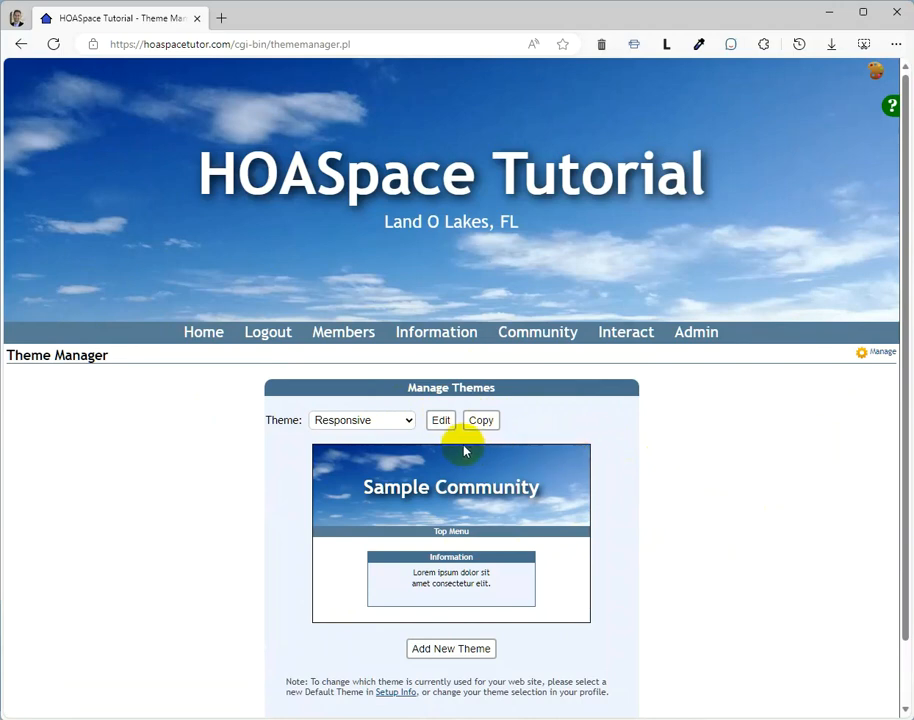
{"action": "scroll", "coordinate": [577, 567], "scroll_direction": "down", "scroll_amount": 2}
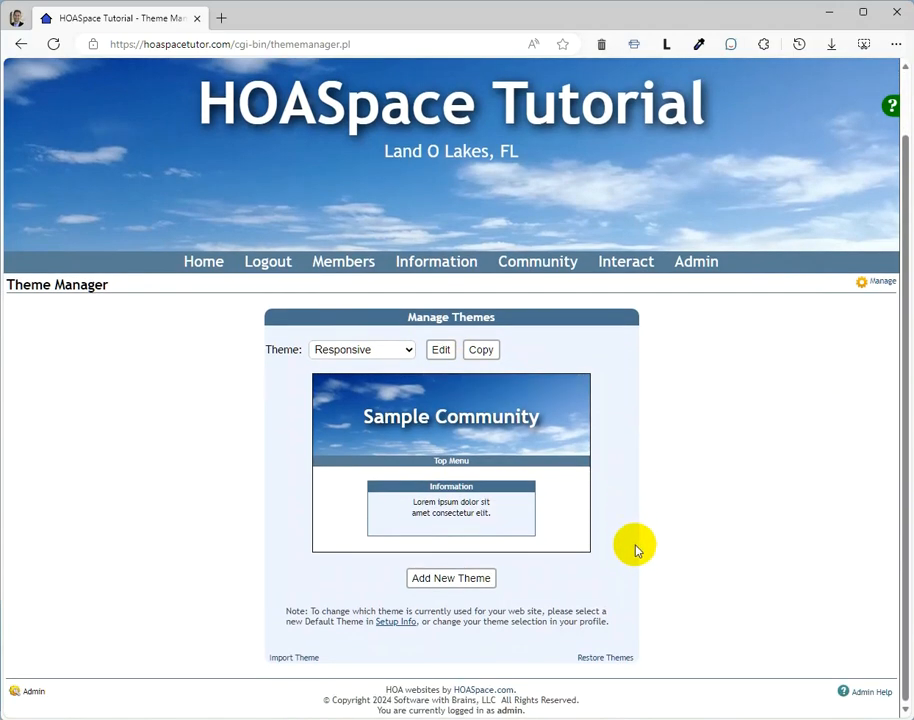
{"action": "left_click", "coordinate": [596, 660]}
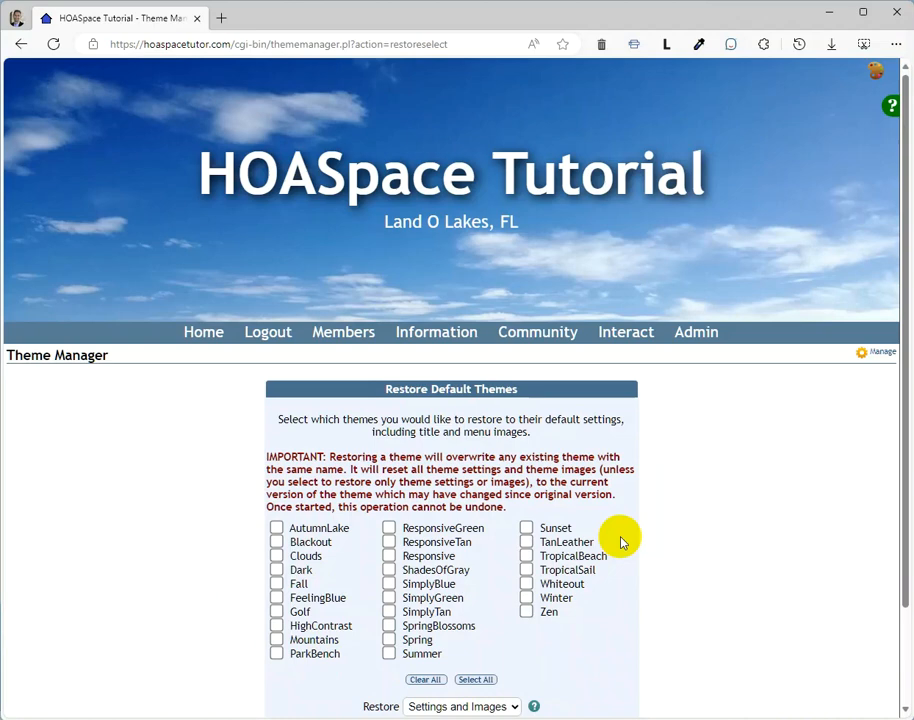
Step: Select all the default themes for restoring and review the Restore Default Themes options
{"action": "left_click", "coordinate": [474, 680]}
{"action": "scroll", "coordinate": [622, 500], "scroll_direction": "down", "scroll_amount": 1}
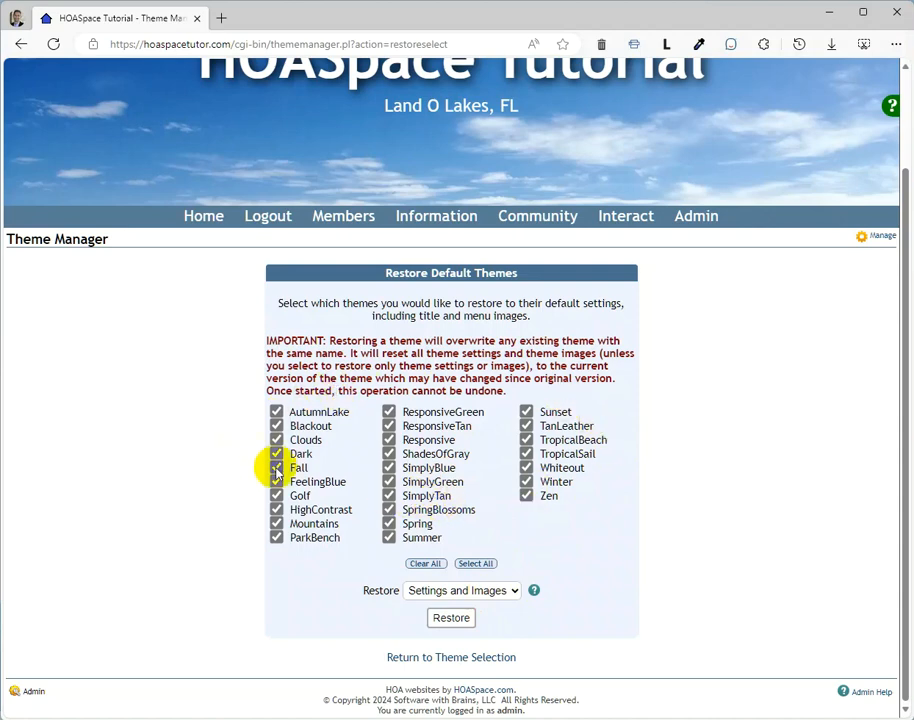
{"action": "scroll", "coordinate": [653, 428], "scroll_direction": "up", "scroll_amount": 1}
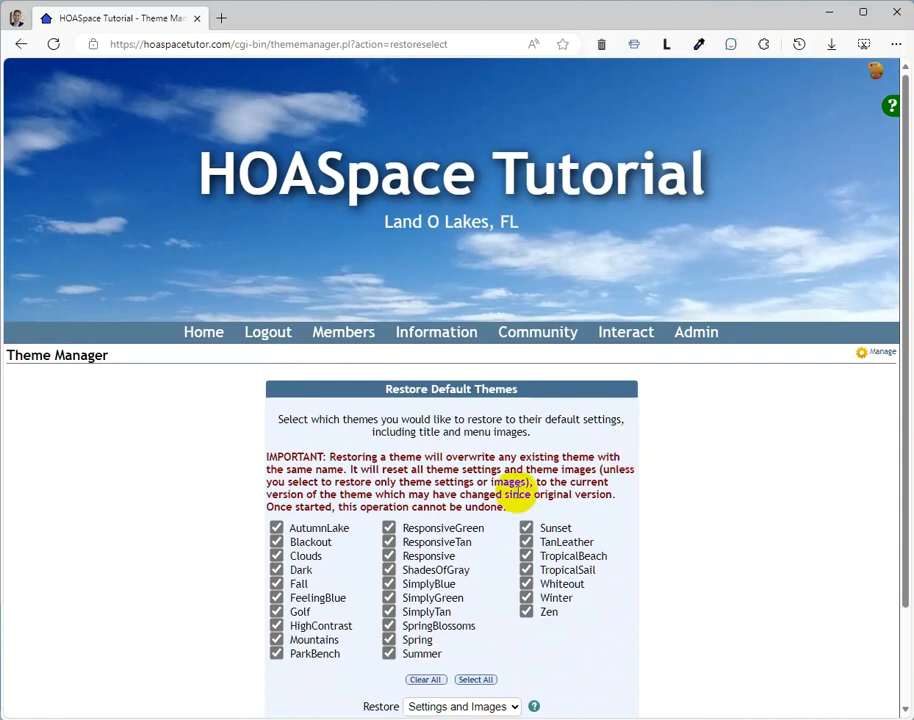
Step: Open the Visual Theme settings of Community Setup to view the default theme selection
{"action": "left_click", "coordinate": [876, 75]}
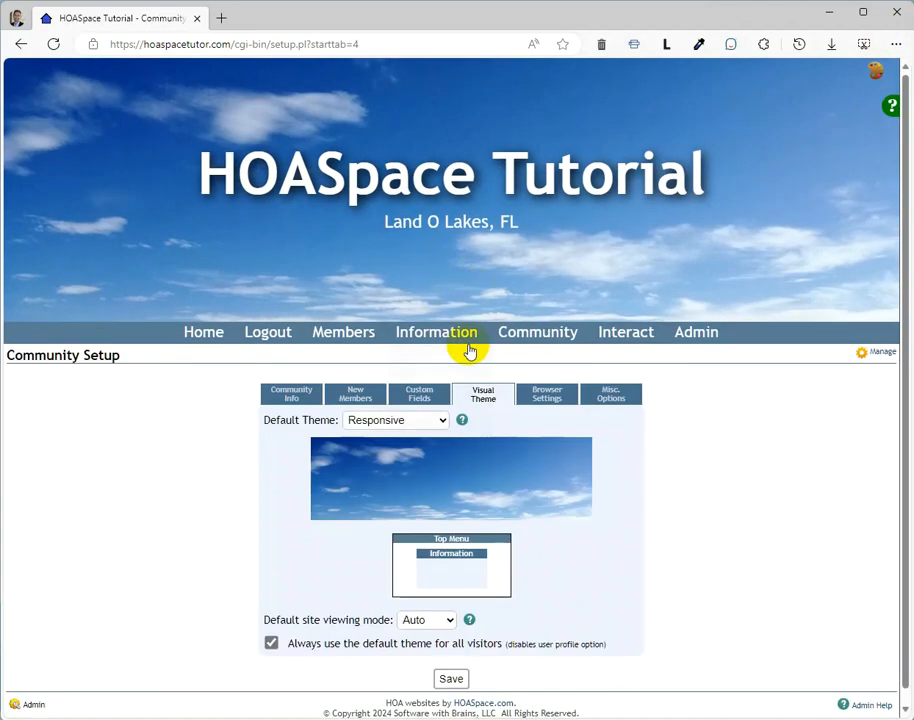
{"action": "mouse_move", "coordinate": [462, 340]}
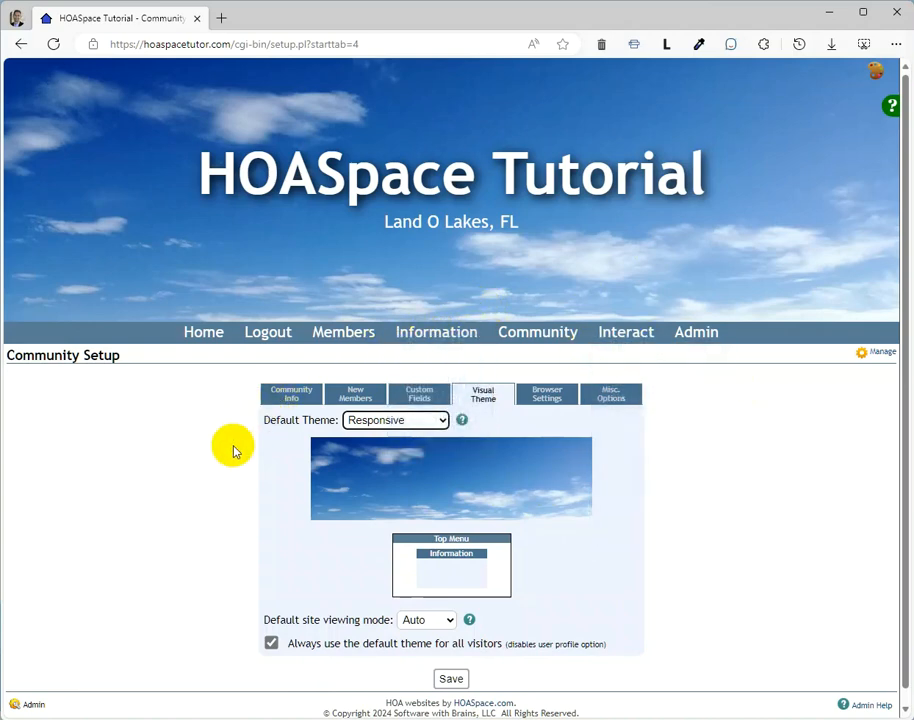
Step: Go to the Administration page and open the Responsive Conversion application
{"action": "left_click", "coordinate": [697, 340]}
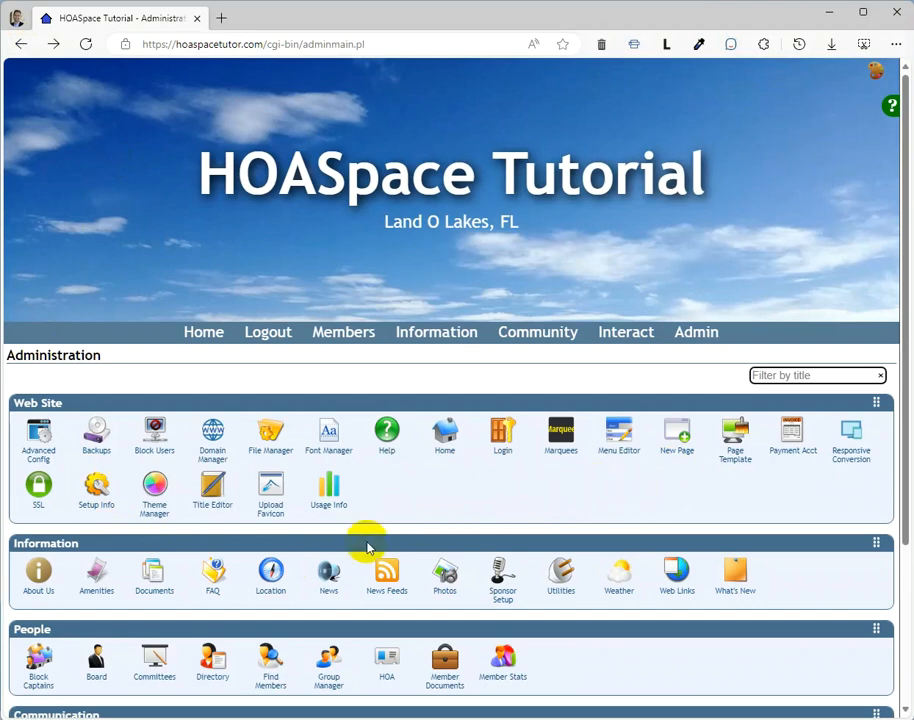
{"action": "scroll", "coordinate": [240, 620], "scroll_direction": "down", "scroll_amount": 3}
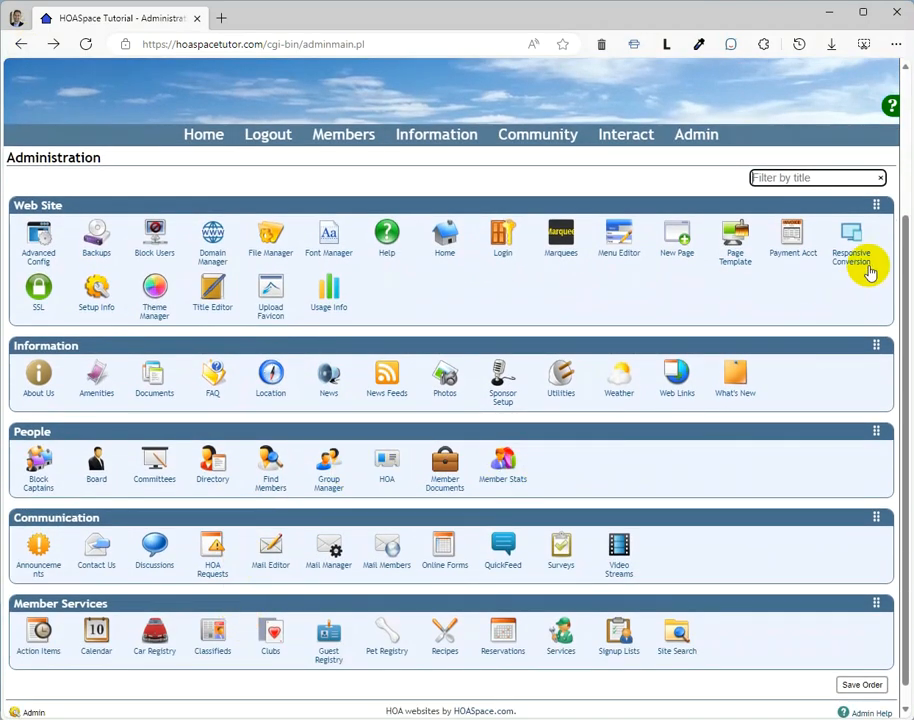
{"action": "left_click", "coordinate": [851, 238]}
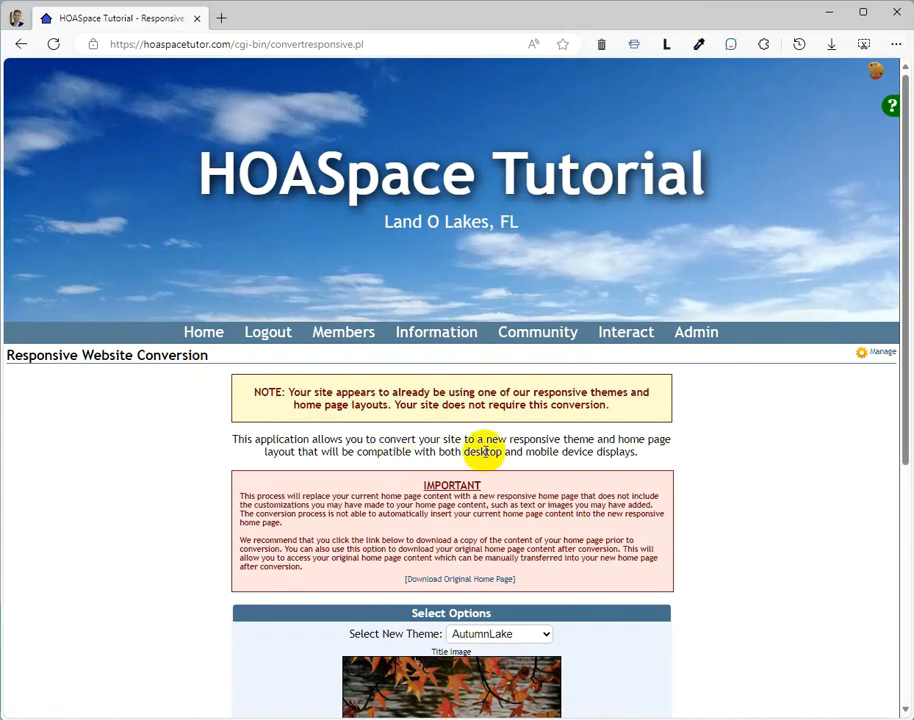
Step: Undo the responsive conversion, confirm it and return to the original home page
{"action": "scroll", "coordinate": [697, 457], "scroll_direction": "down", "scroll_amount": 4}
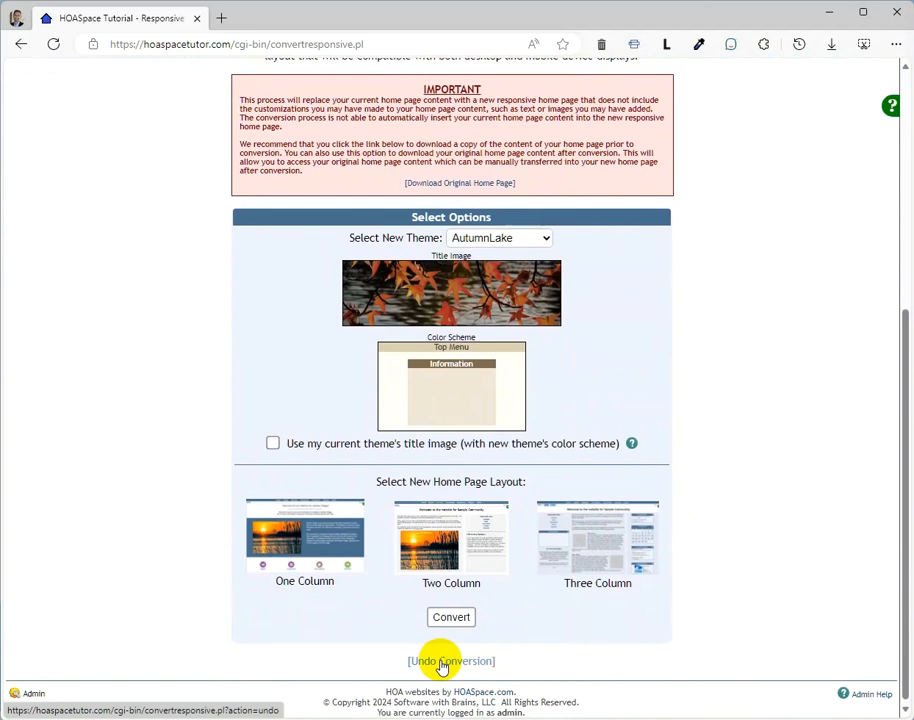
{"action": "left_click", "coordinate": [443, 662]}
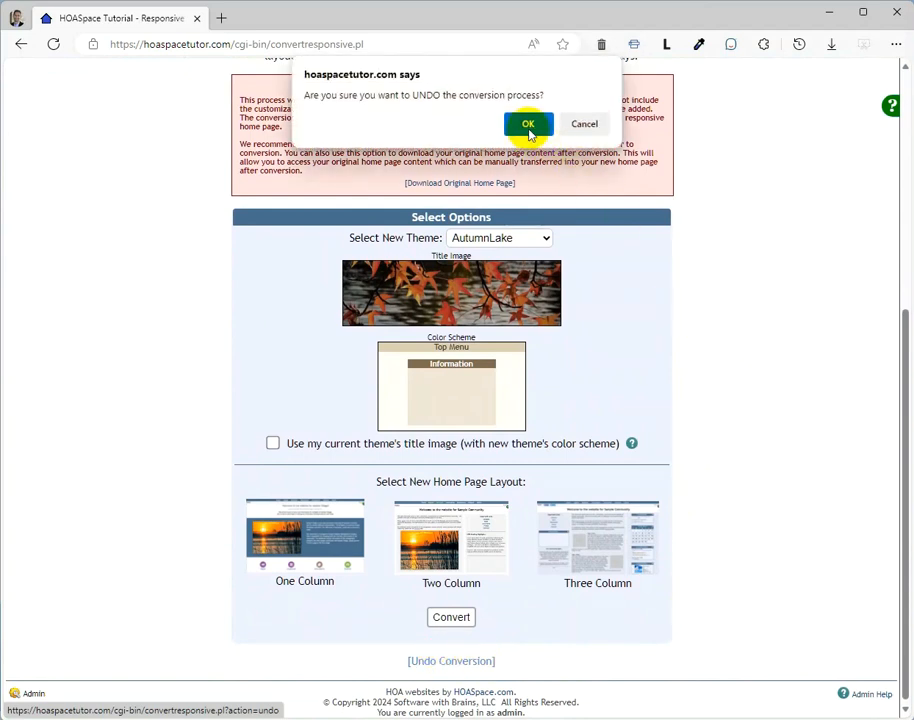
{"action": "left_click", "coordinate": [528, 126]}
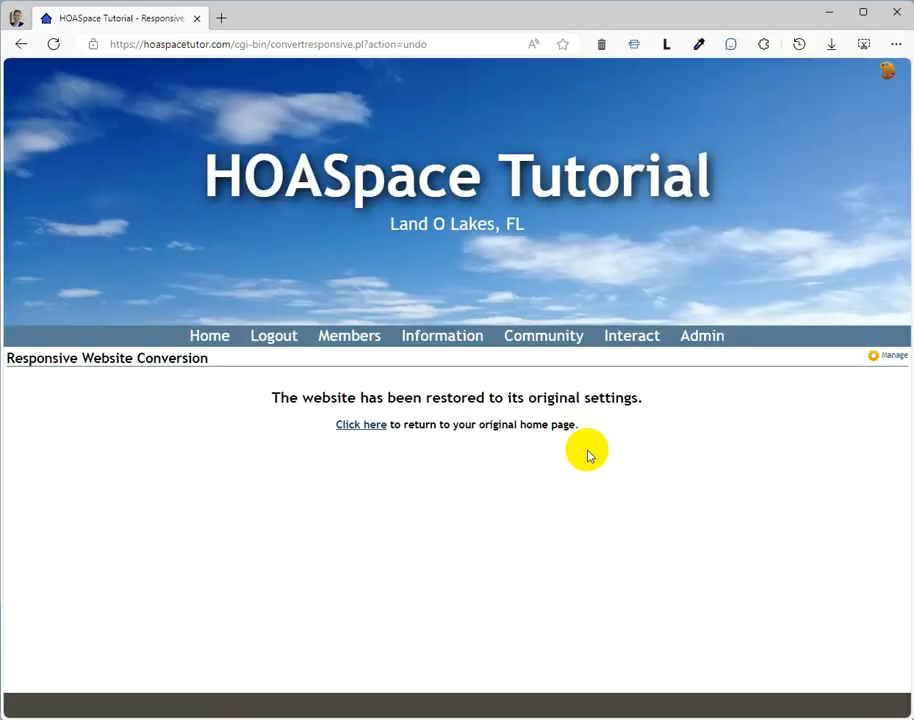
{"action": "left_click", "coordinate": [372, 425]}
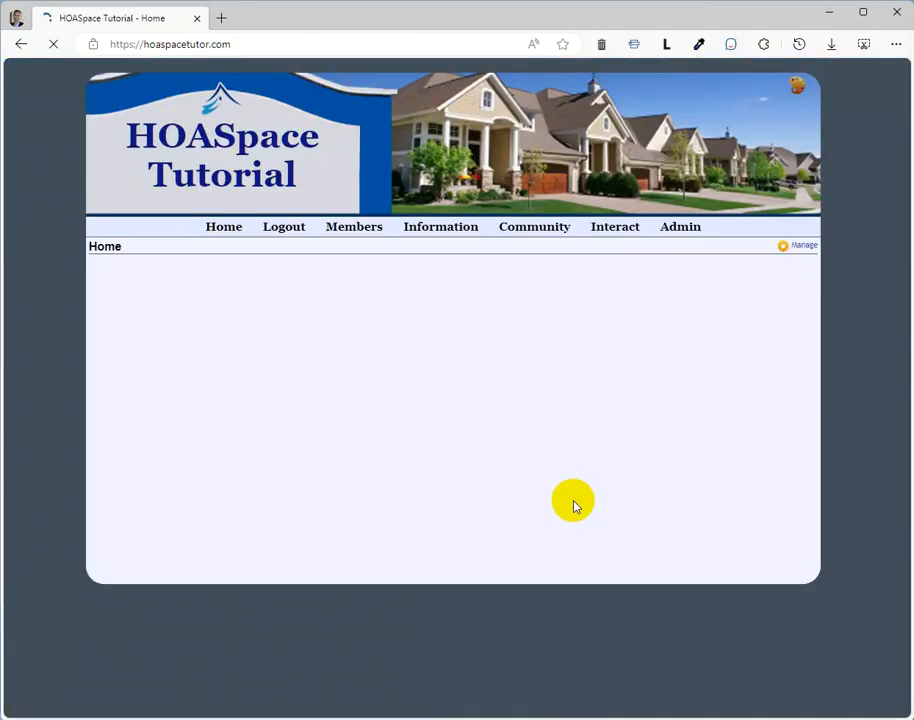